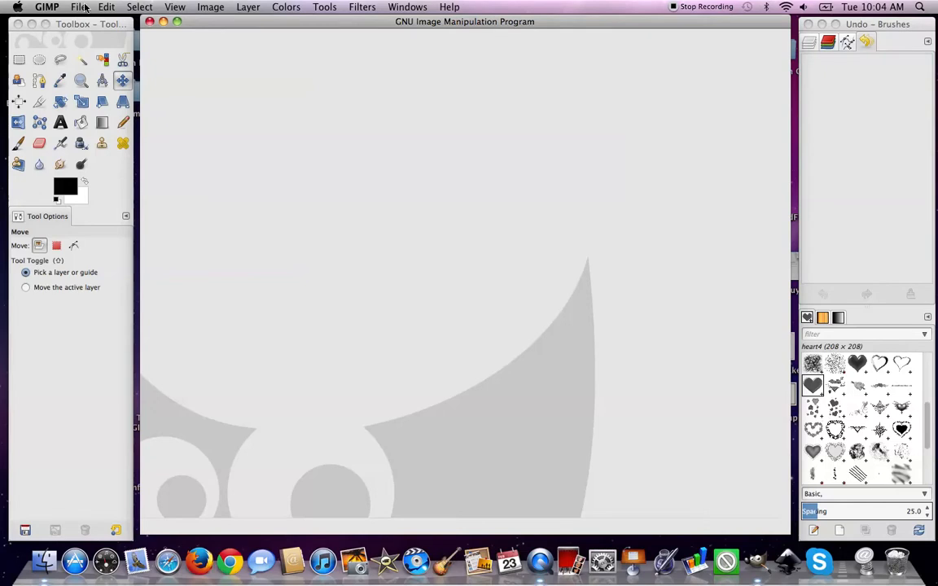
Create a new 4500 × 5400 px image from the MerchShirt template, filled with transparency
left_click(79, 7)
left_click(92, 24)
left_click(238, 47)
left_click(240, 46)
left_click(230, 147)
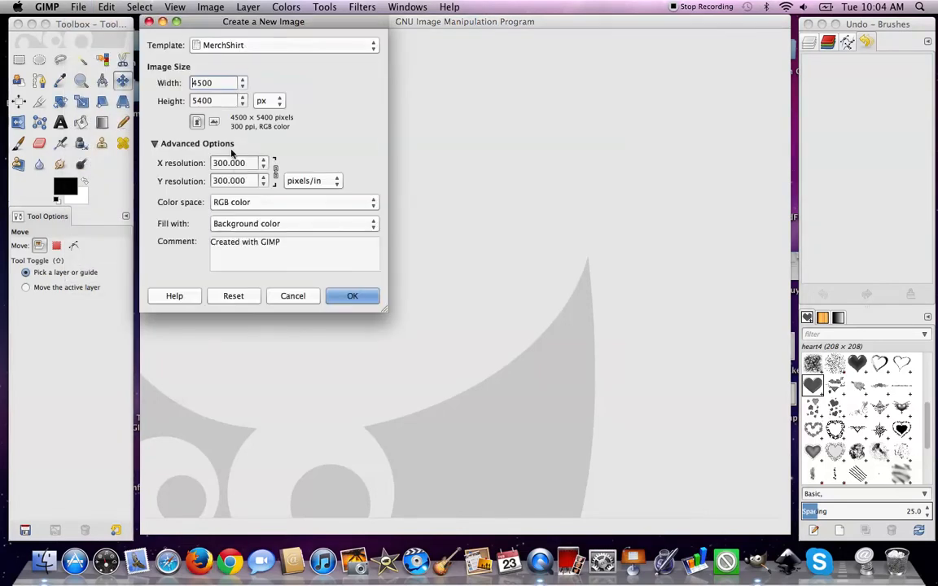
left_click(252, 225)
left_click(254, 253)
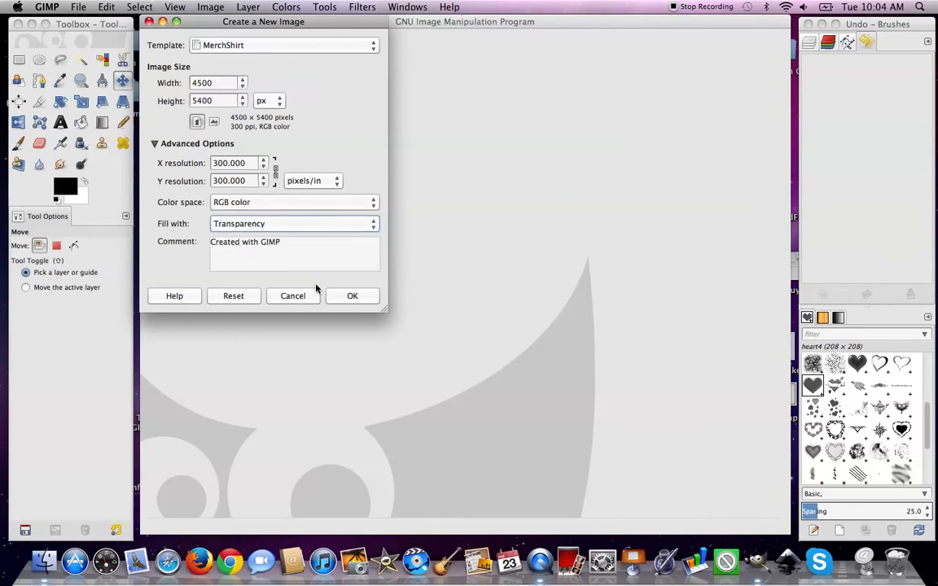
left_click(352, 297)
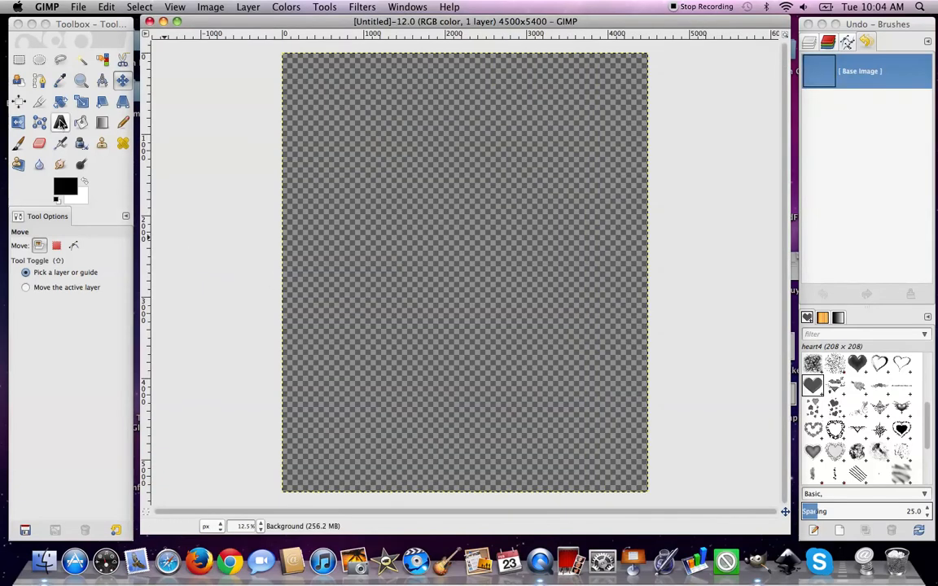
Activate the Text tool and set its font size to 500 px
left_click(62, 122)
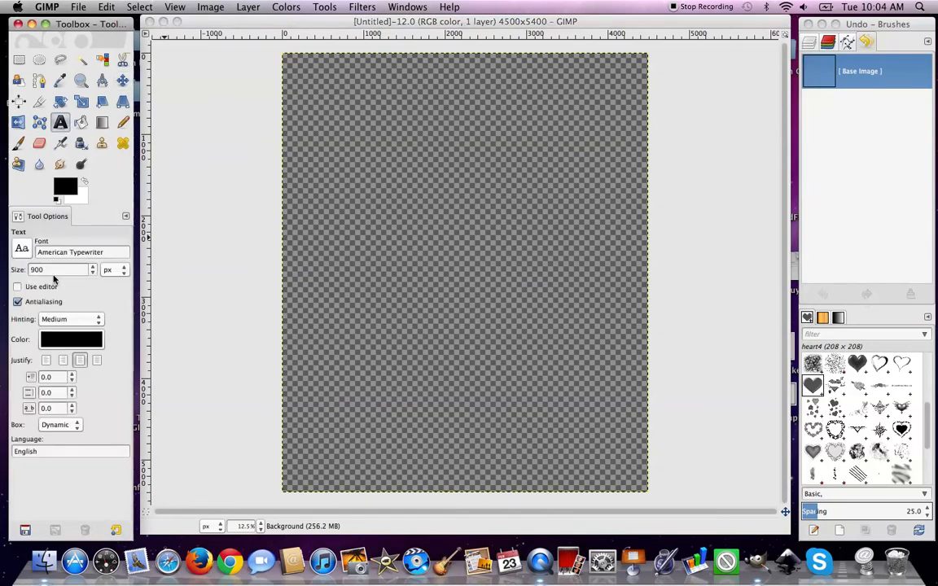
left_click_drag(62, 274, 11, 269)
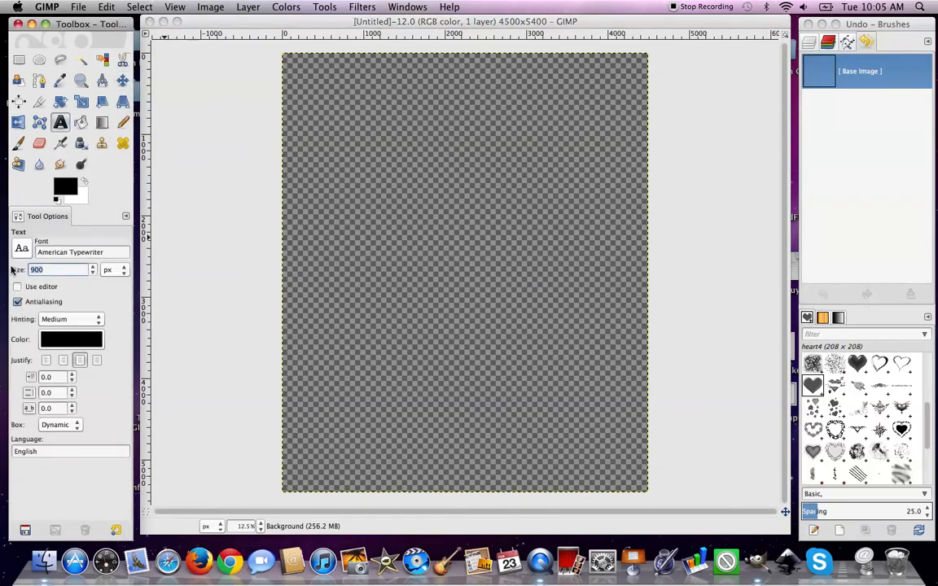
type("500")
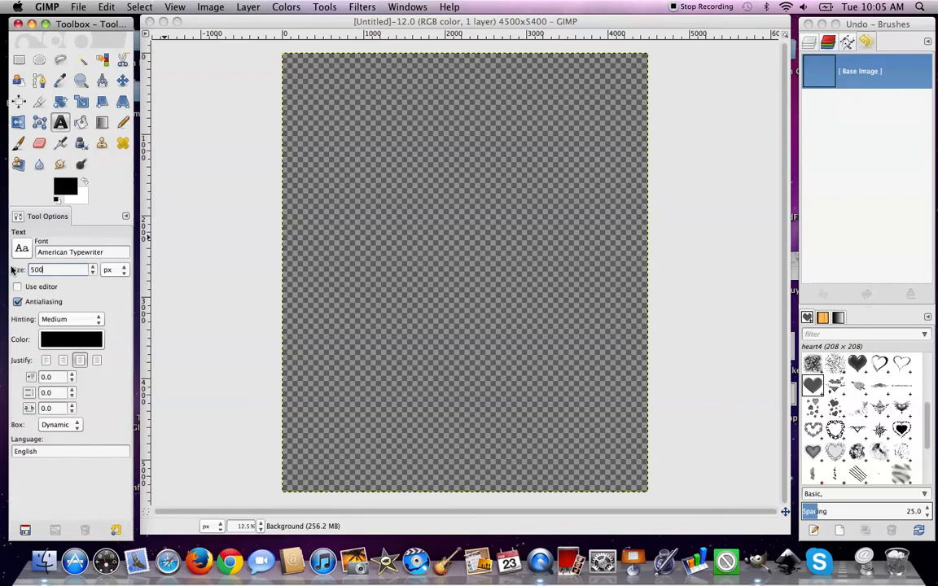
left_click(97, 291)
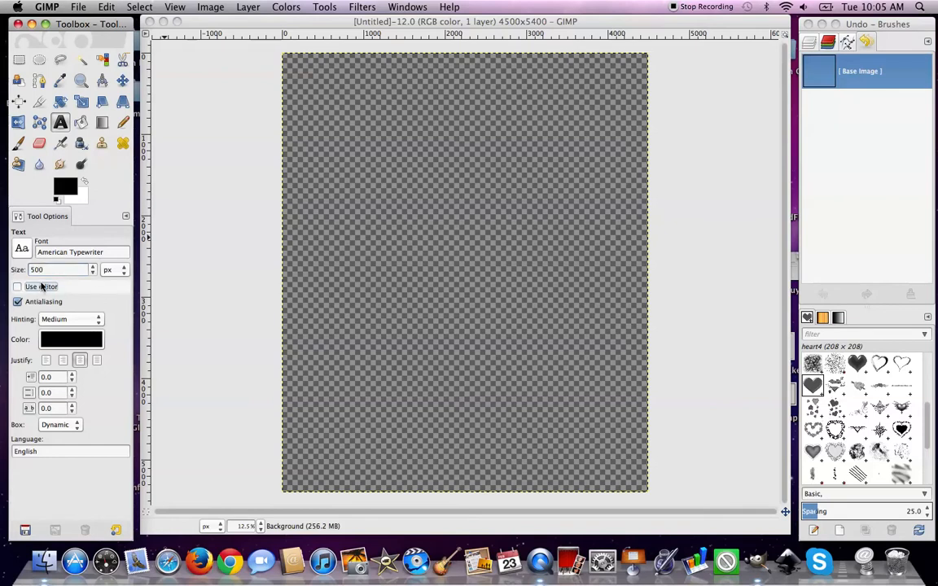
left_click(51, 286)
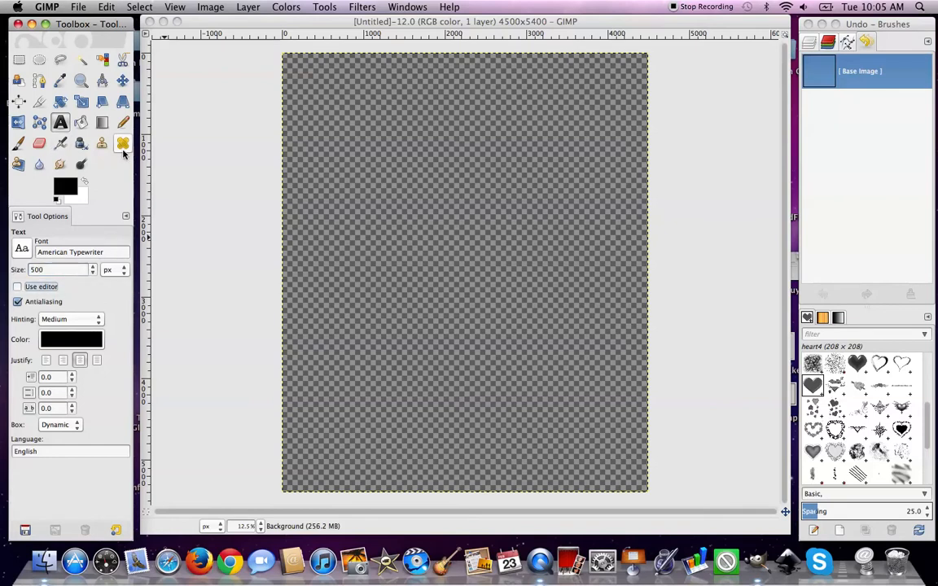
Add the text "gjhgjh" in the upper middle of the canvas, then switch to the Move tool
left_click(436, 173)
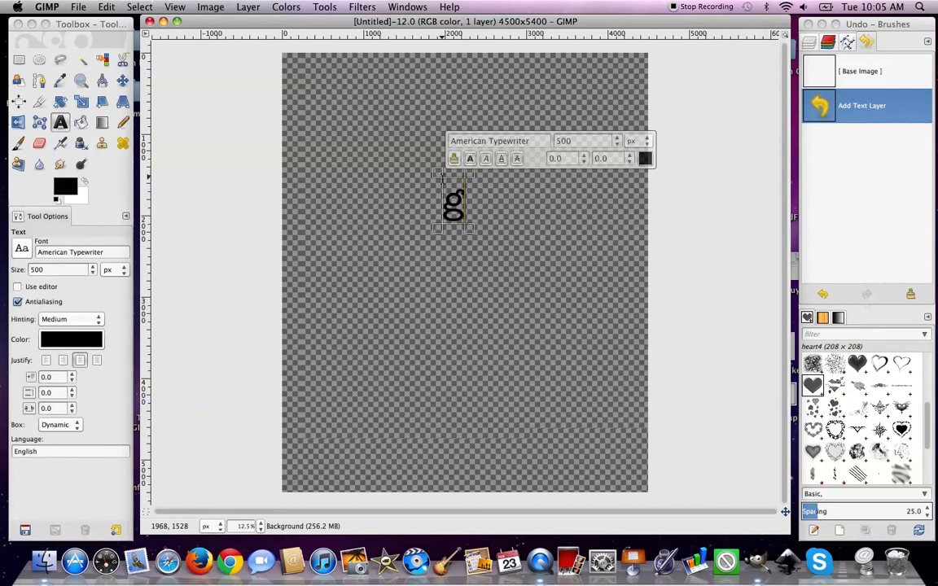
type("jhgih")
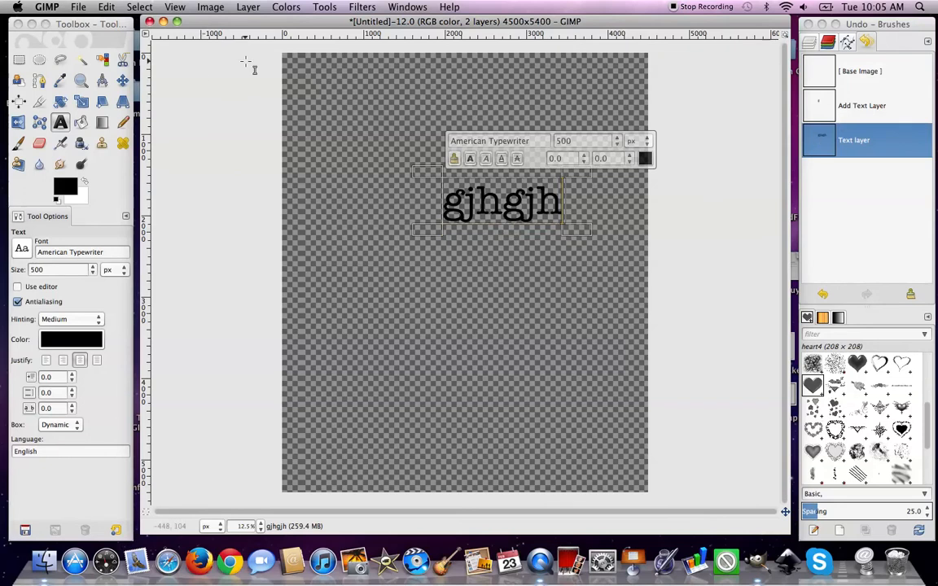
left_click(122, 80)
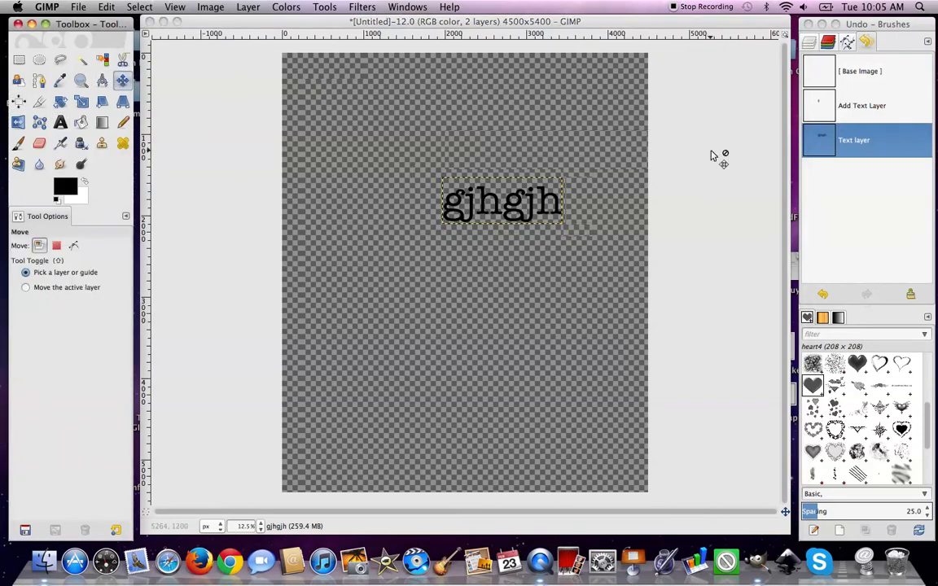
Step back through the undo history to the base image, then forward again to the Text layer state
left_click(871, 107)
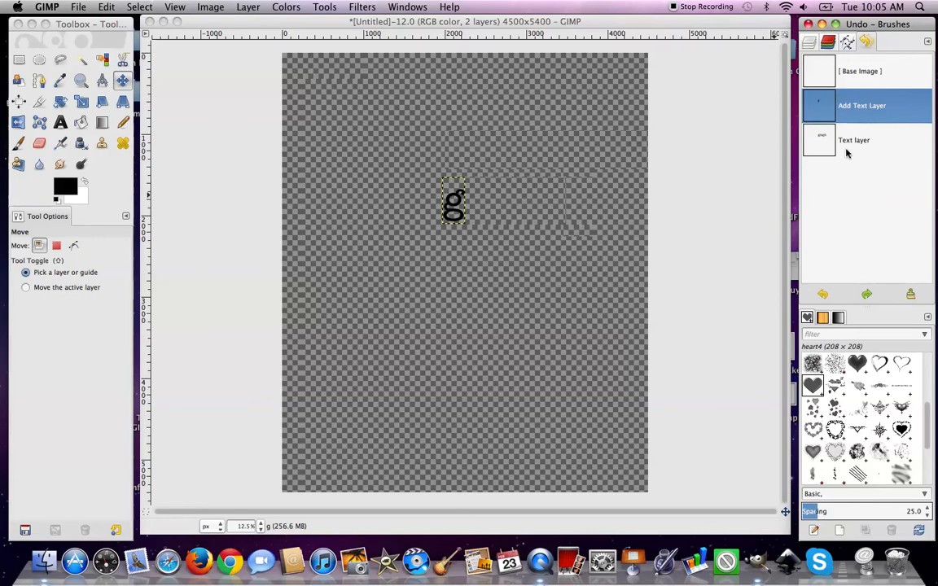
left_click(857, 74)
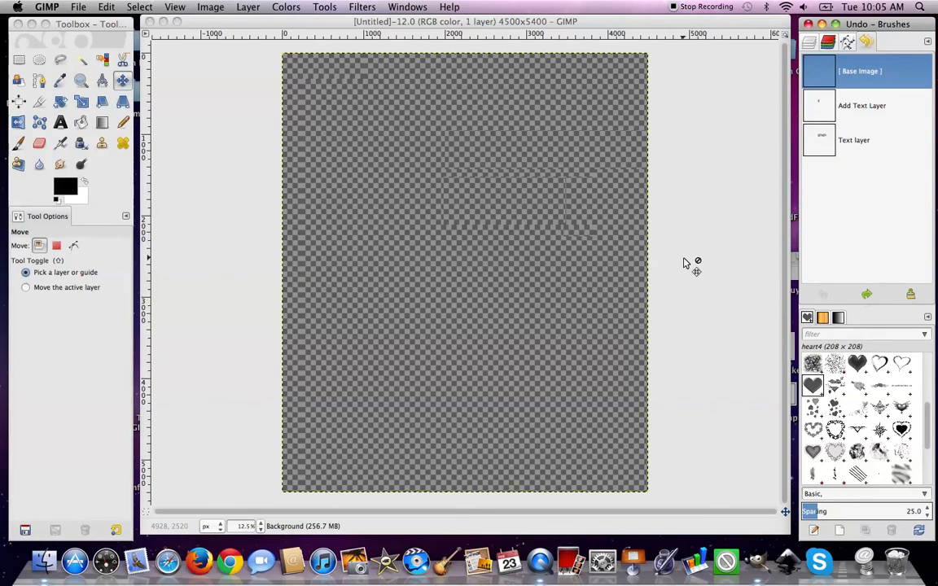
left_click(860, 116)
left_click(845, 151)
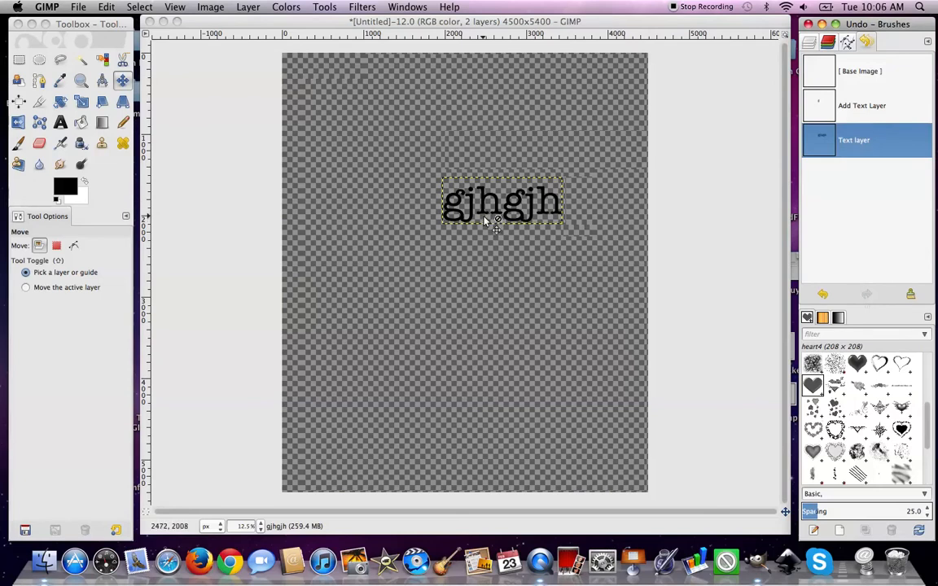
Move the text up and to the left on the canvas, then undo and reapply that move through the undo history
left_click_drag(484, 217, 416, 147)
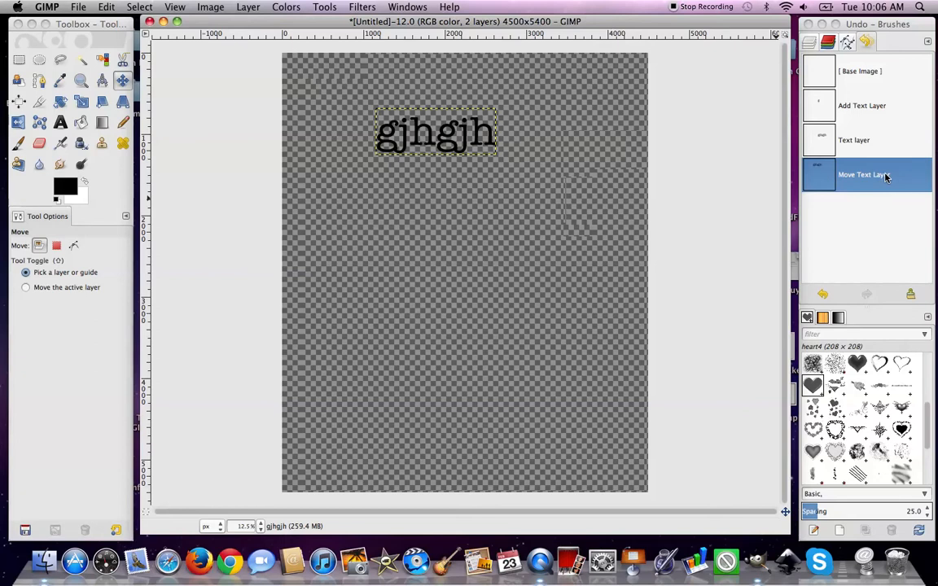
left_click(879, 141)
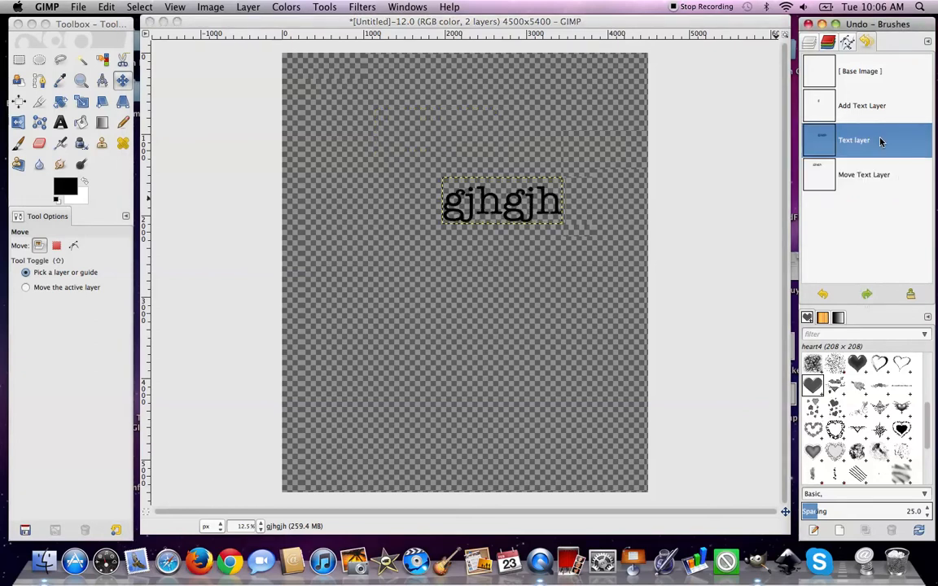
left_click(875, 178)
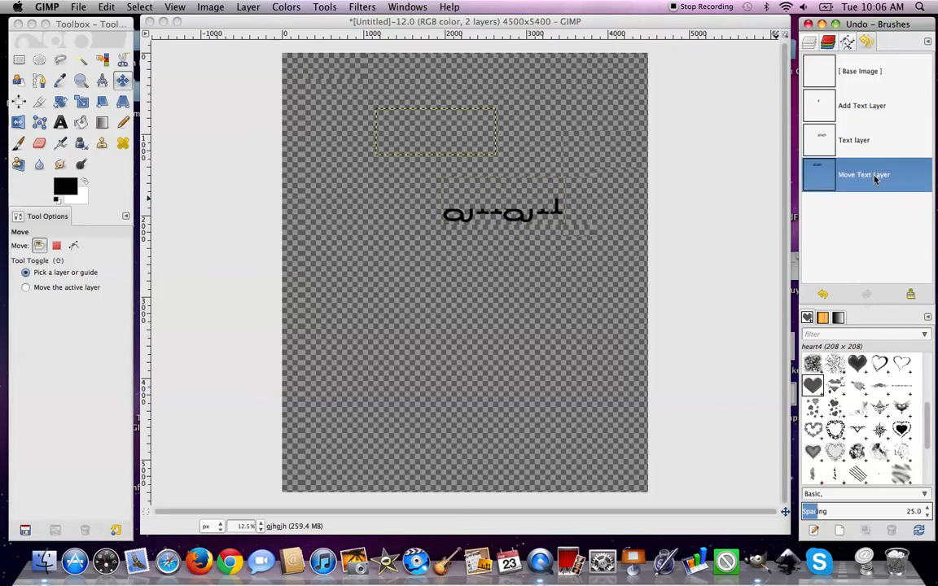
left_click(107, 8)
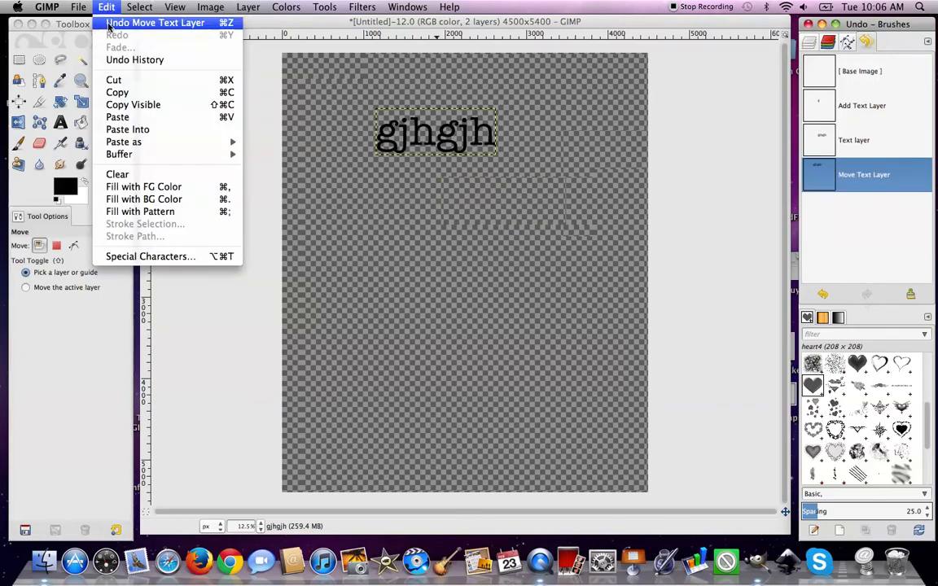
mouse_move(242, 8)
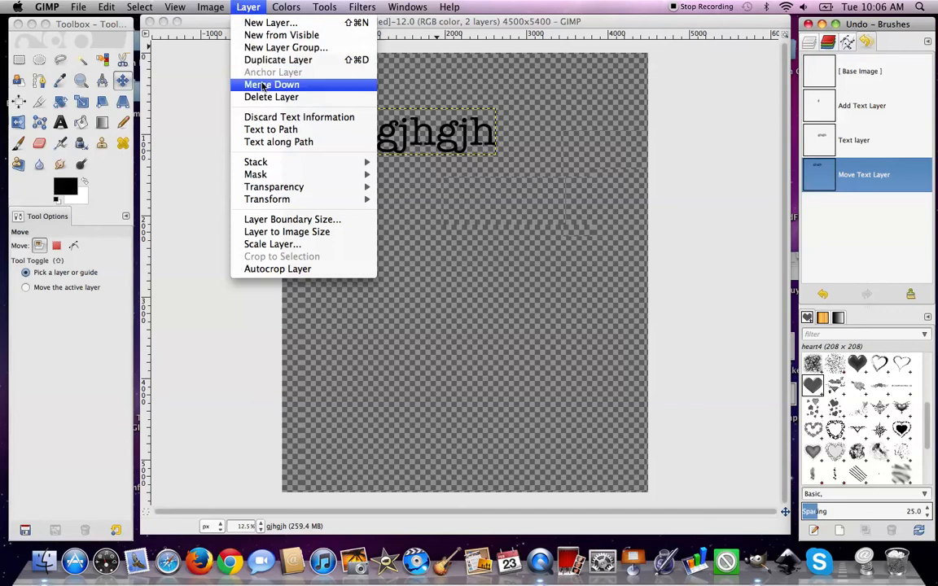
mouse_move(266, 191)
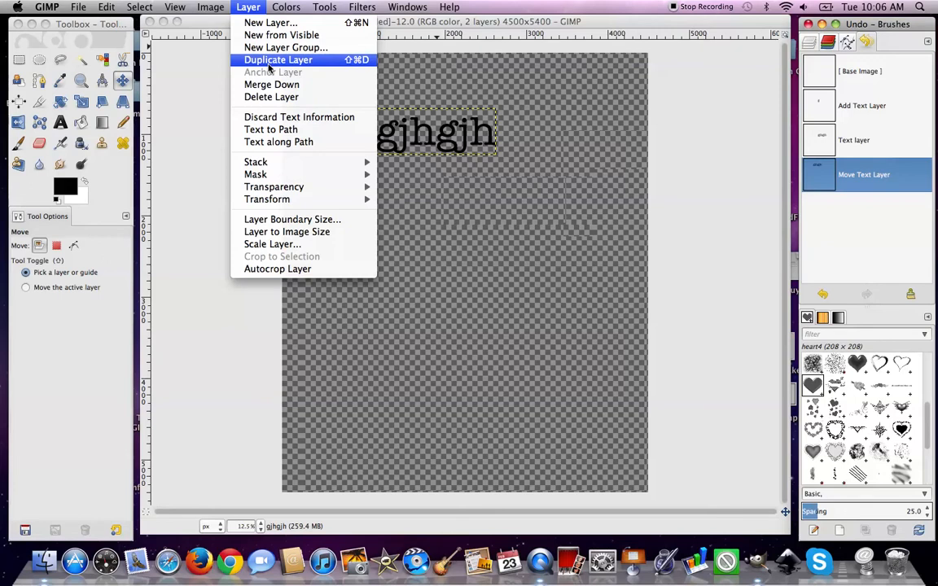
Revert the image to the Text layer state in the undo history, before the text was moved
left_click(869, 144)
left_click(869, 141)
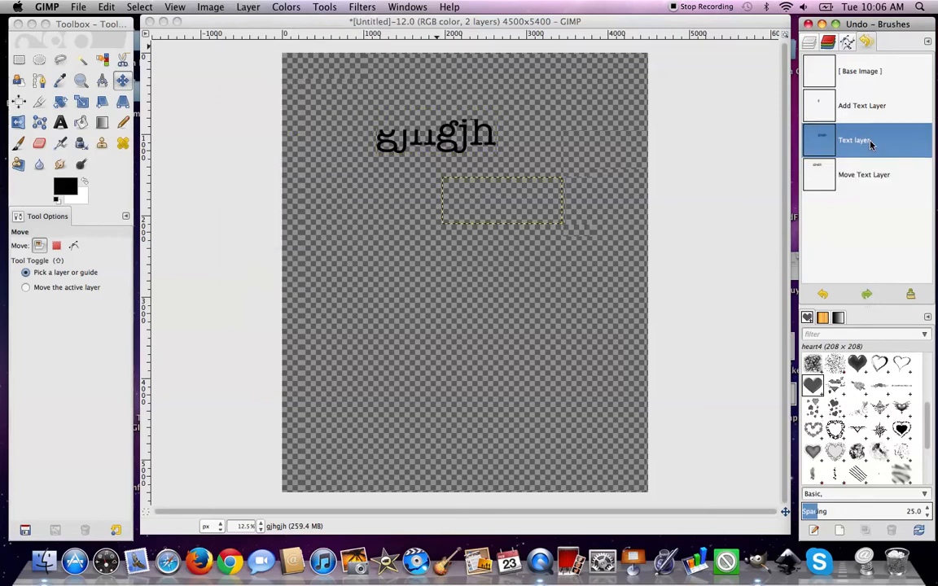
Duplicate the text layer and move the copy directly below the original text
left_click(248, 8)
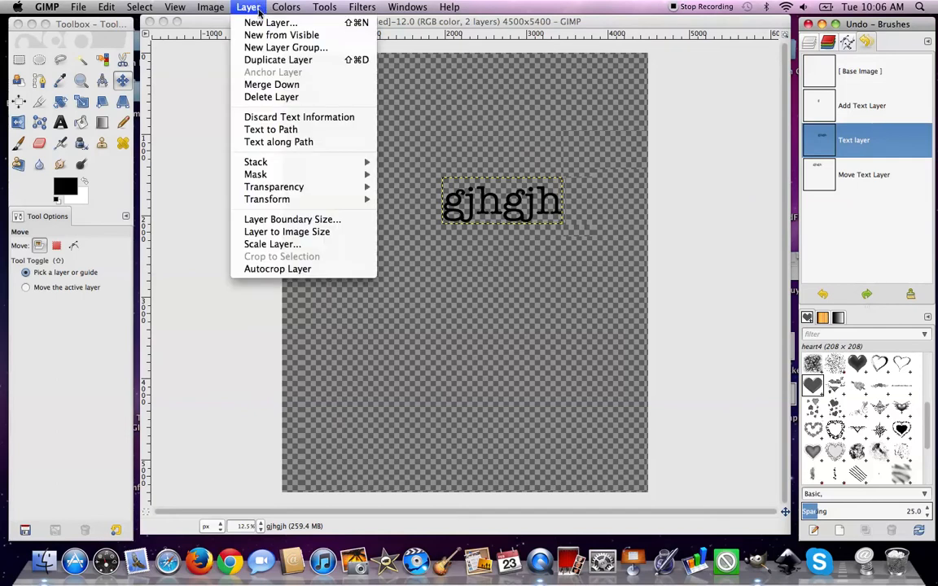
left_click(261, 63)
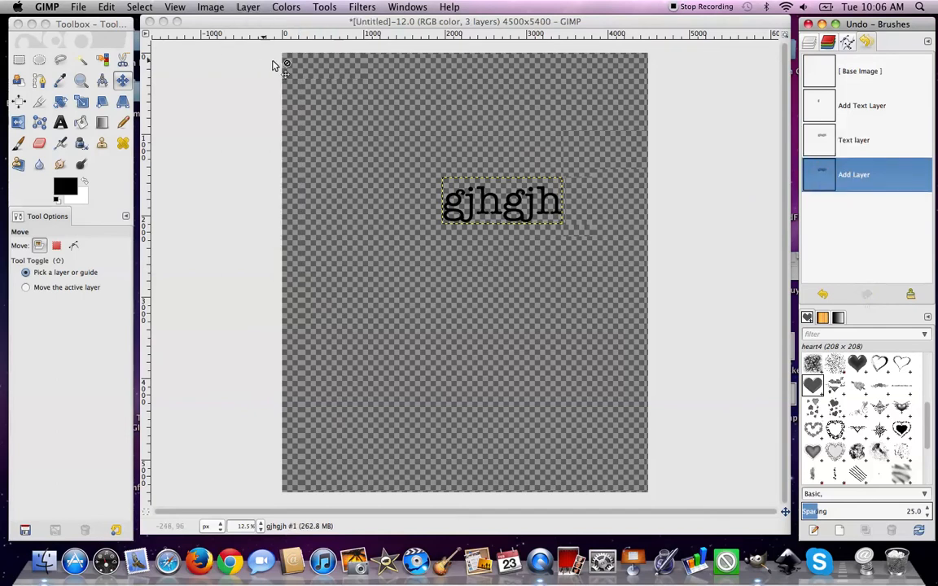
left_click_drag(532, 210, 532, 265)
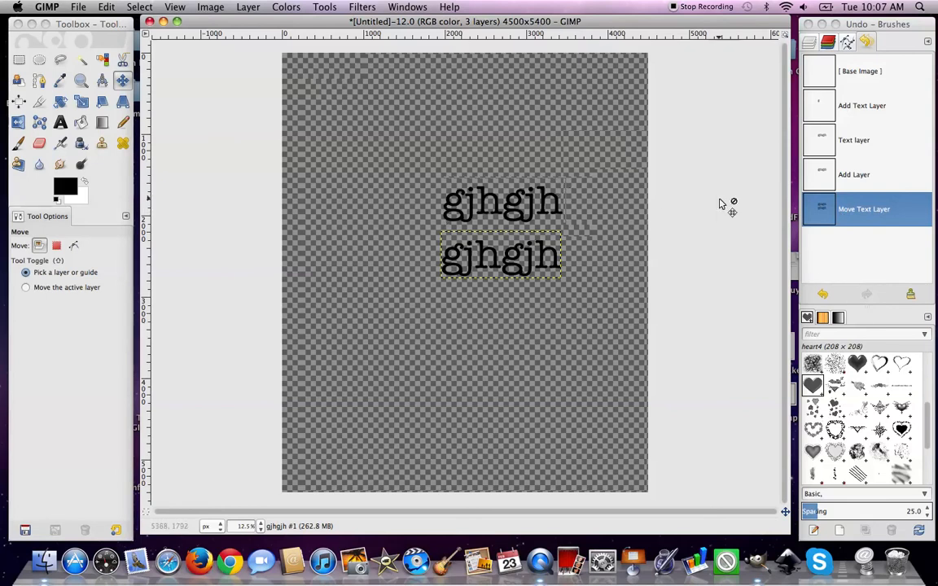
Step back through every state in the undo history until the base image is restored
left_click(853, 174)
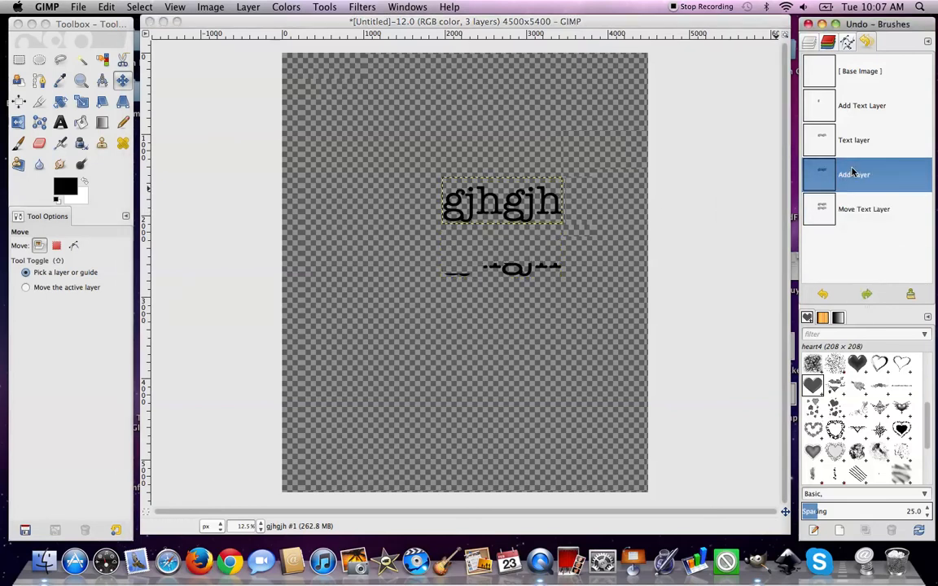
left_click(853, 142)
left_click(852, 106)
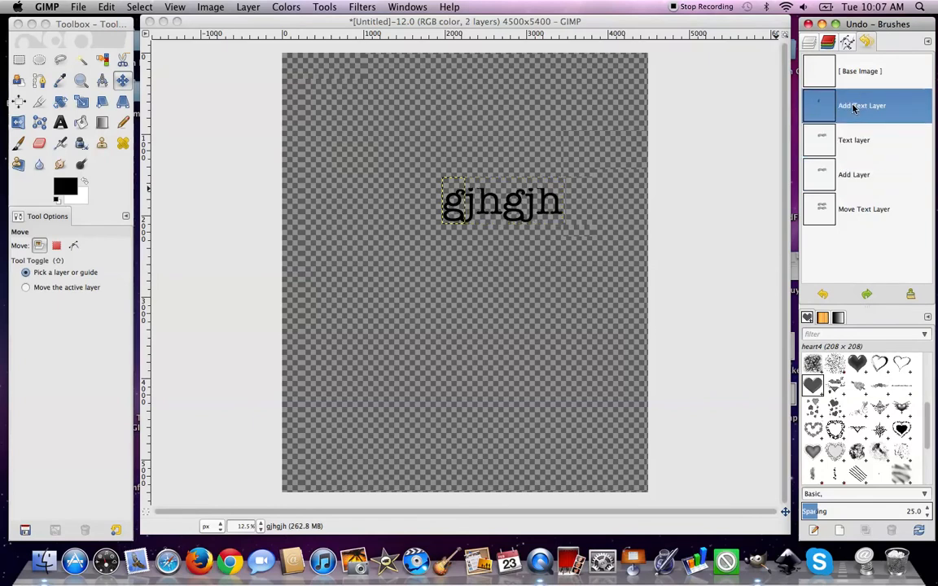
left_click(853, 75)
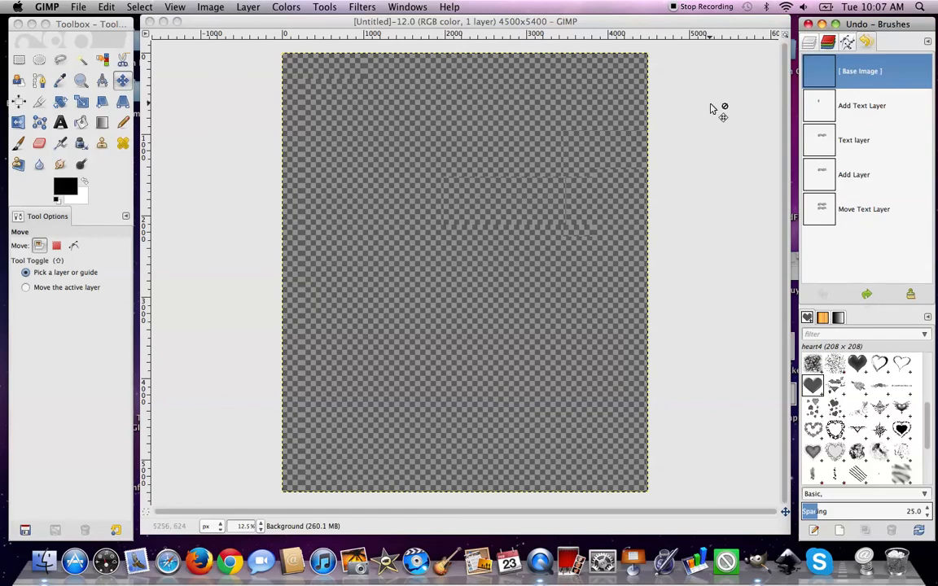
Merge the visible layers with the merged layer expanded as necessary
left_click(211, 7)
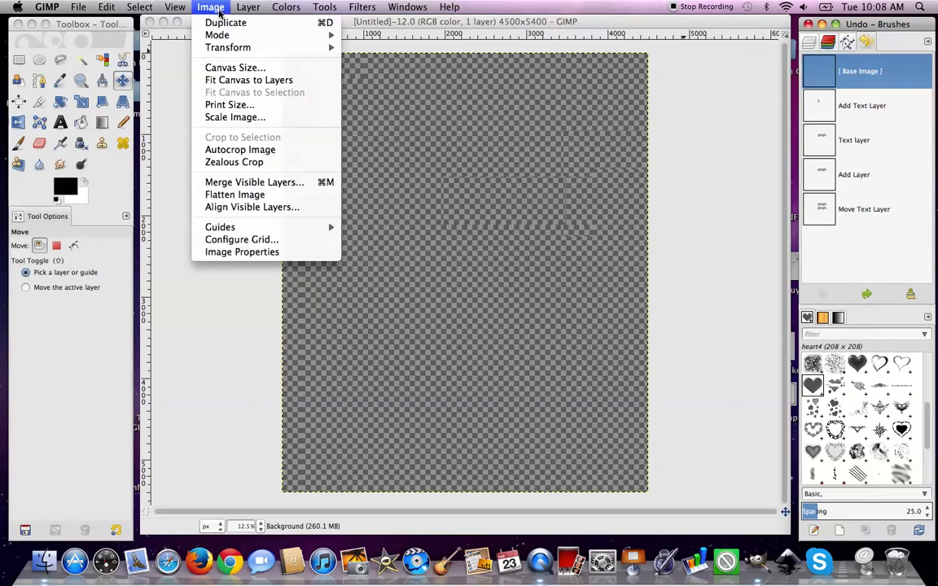
left_click(226, 187)
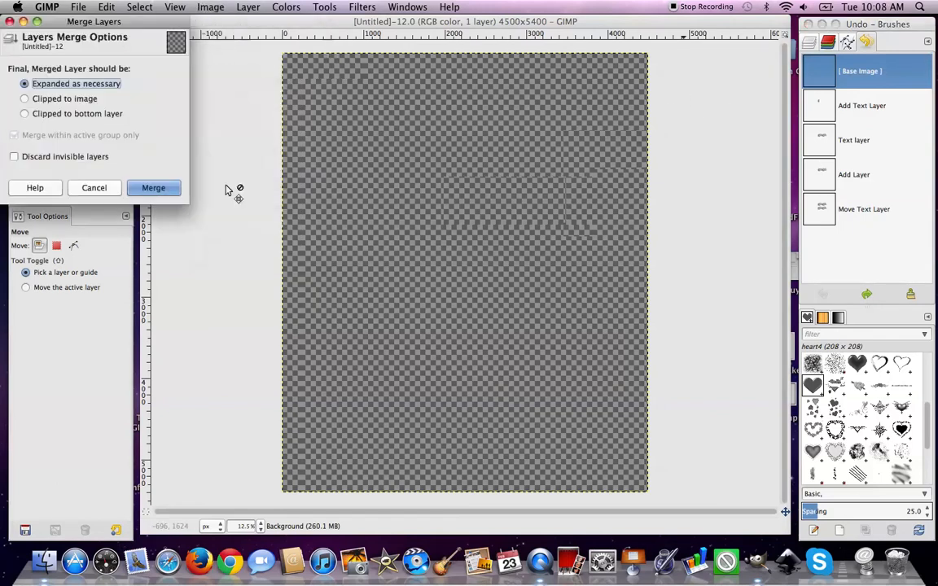
left_click(154, 188)
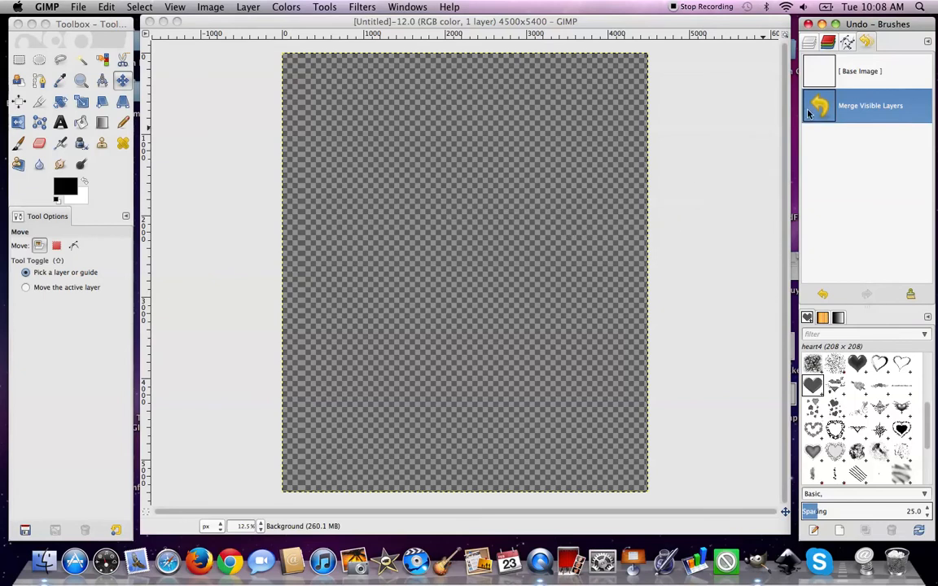
Undo the layer merge repeatedly, reapplying it each time from the undo history
left_click(871, 71)
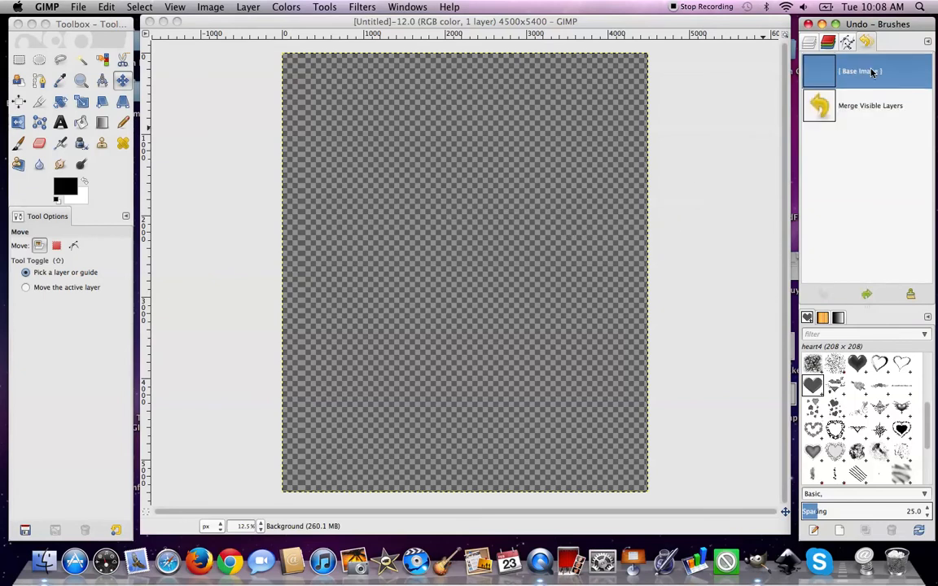
left_click(855, 112)
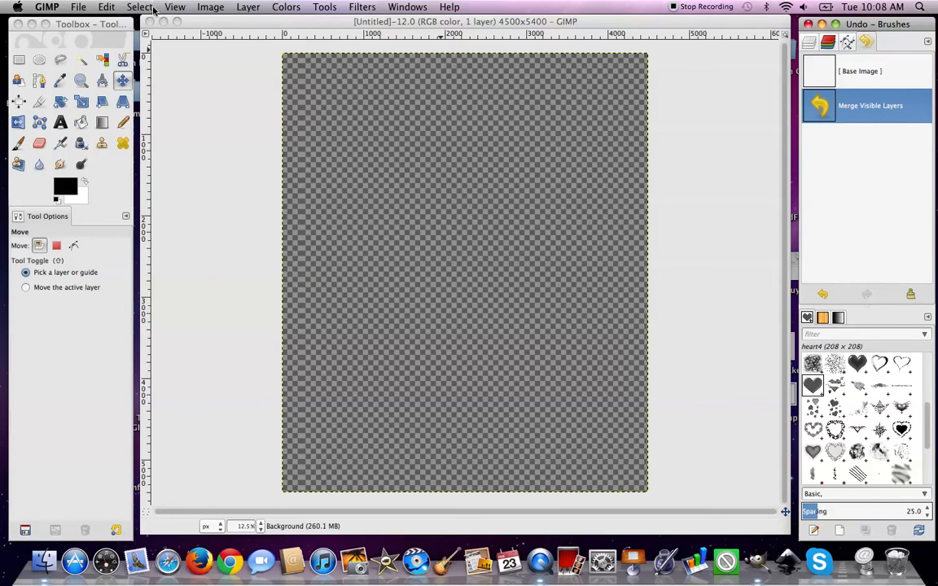
left_click(112, 8)
left_click(112, 24)
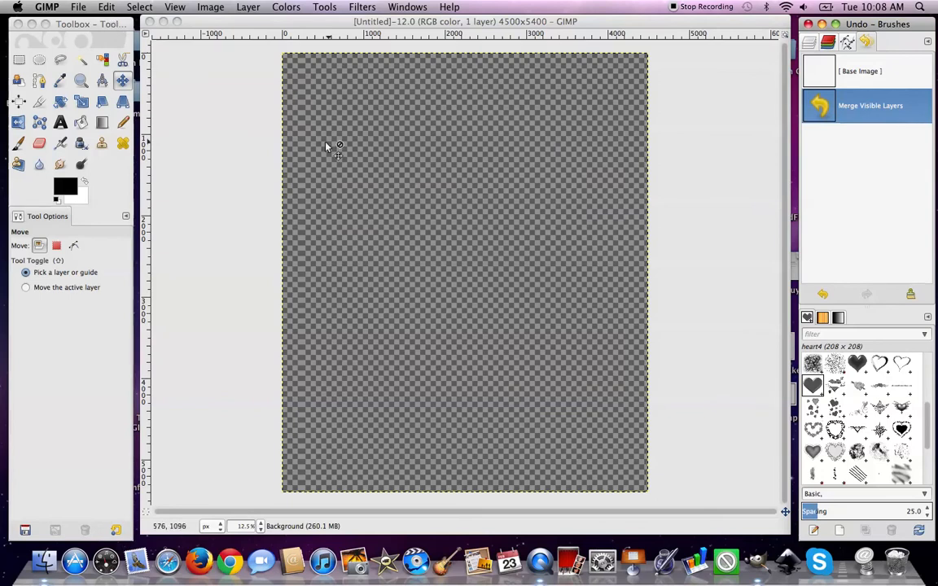
key("super+z")
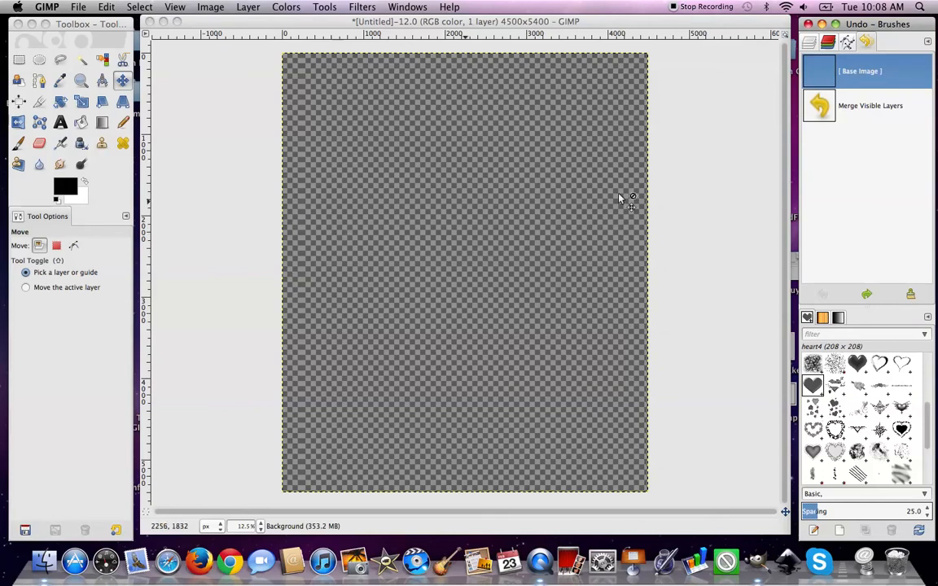
left_click(863, 114)
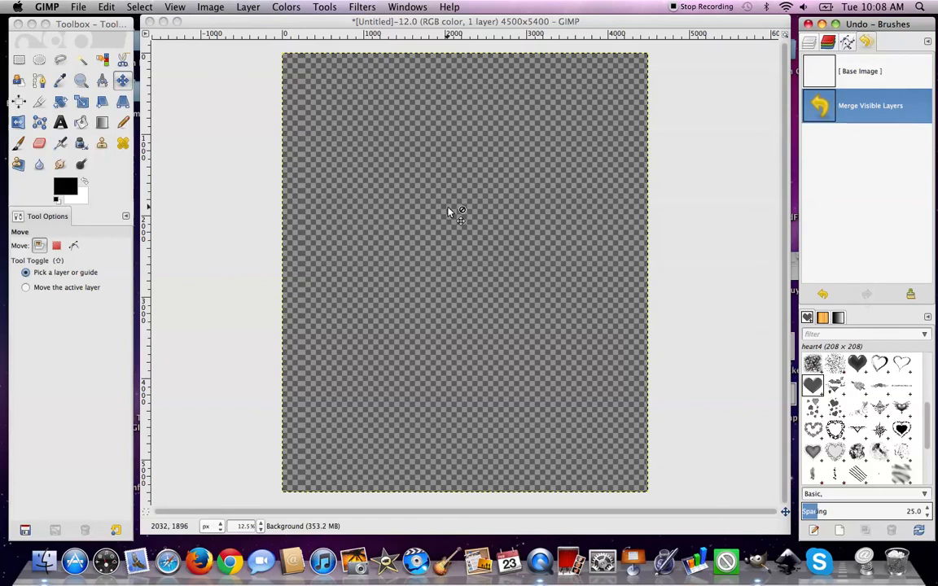
left_click(649, 27)
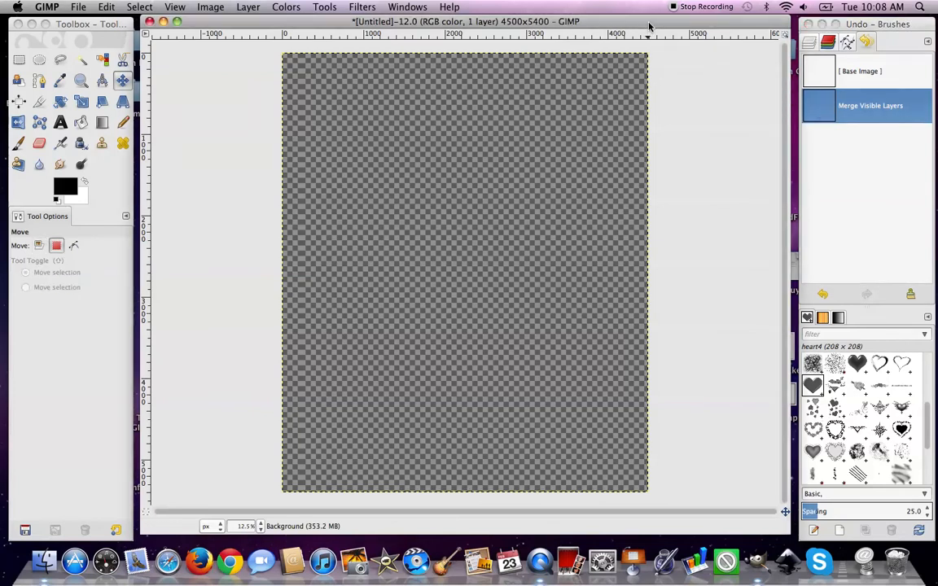